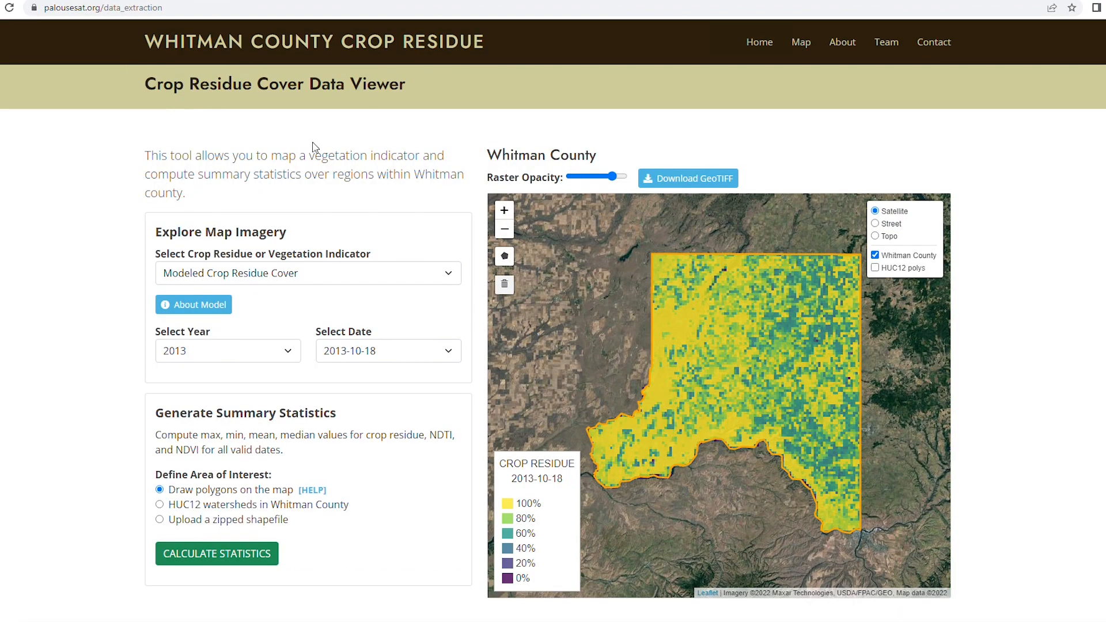
Step: Check the vegetation indicator options, show the modeled crop residue cover for 2021, and view that year's available dates
left_click(449, 276)
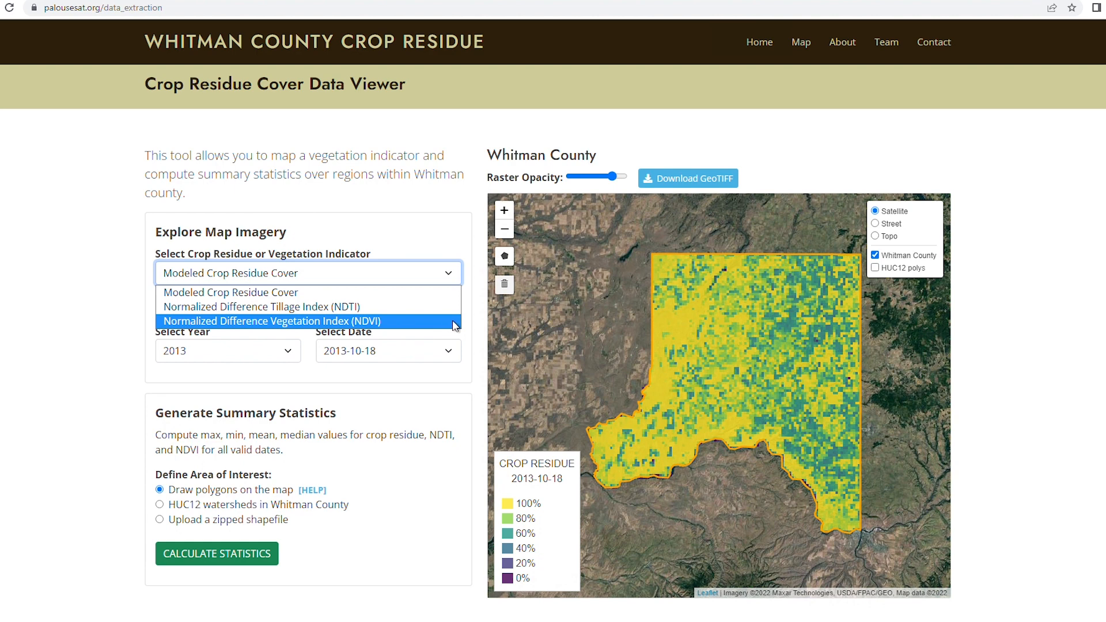
left_click(471, 326)
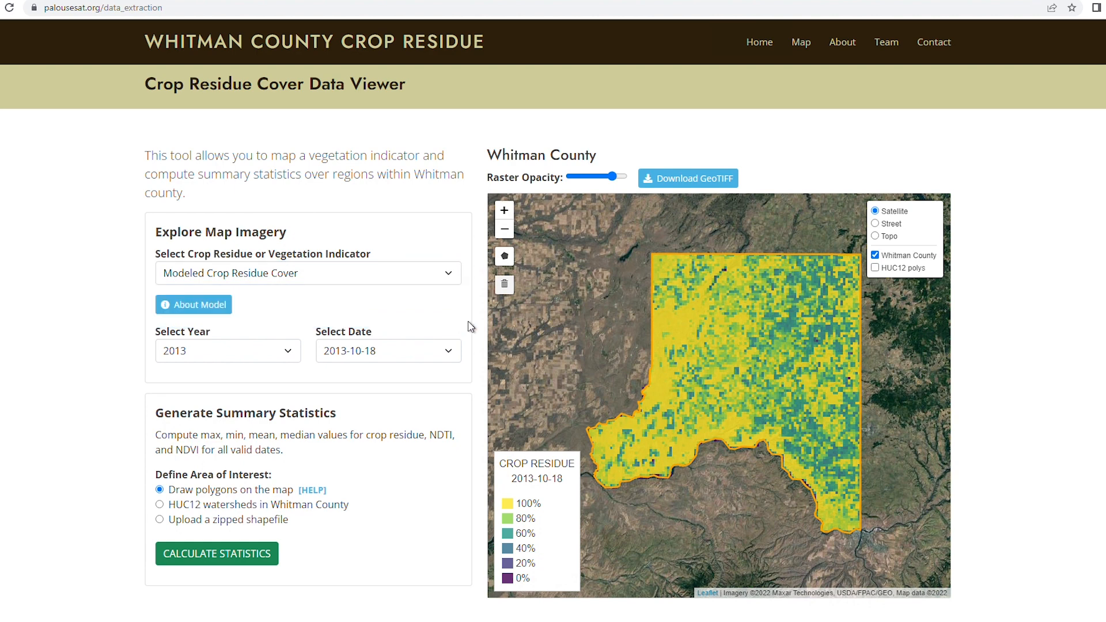
left_click(292, 356)
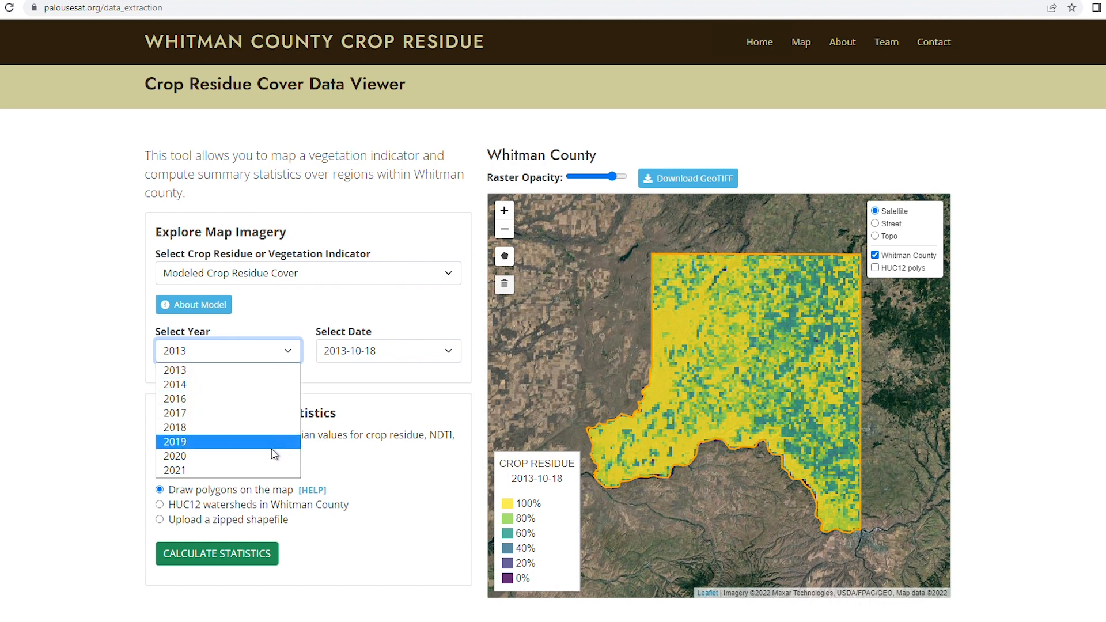
left_click(276, 470)
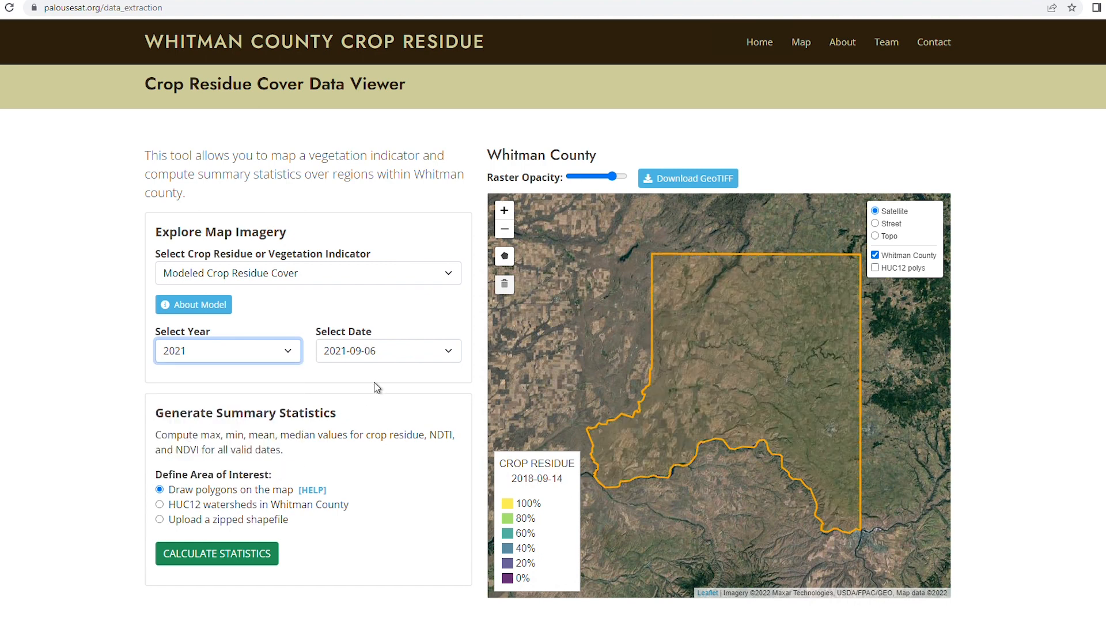
left_click(409, 357)
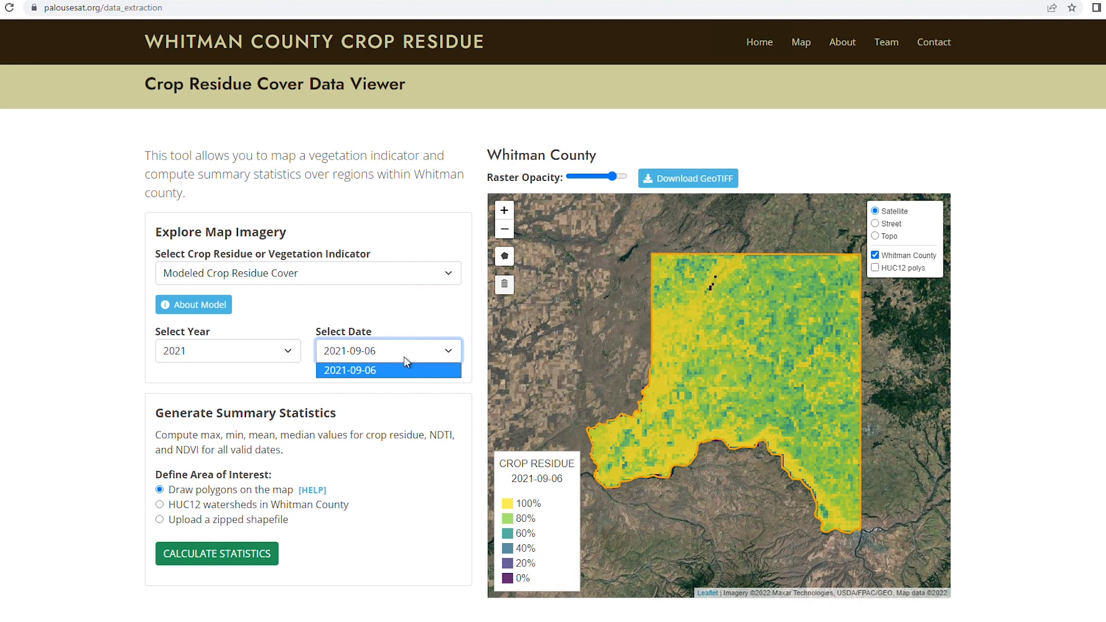
Step: Display the modeled crop residue cover for the year 2018 with the imagery date 2018-10-16
left_click(291, 356)
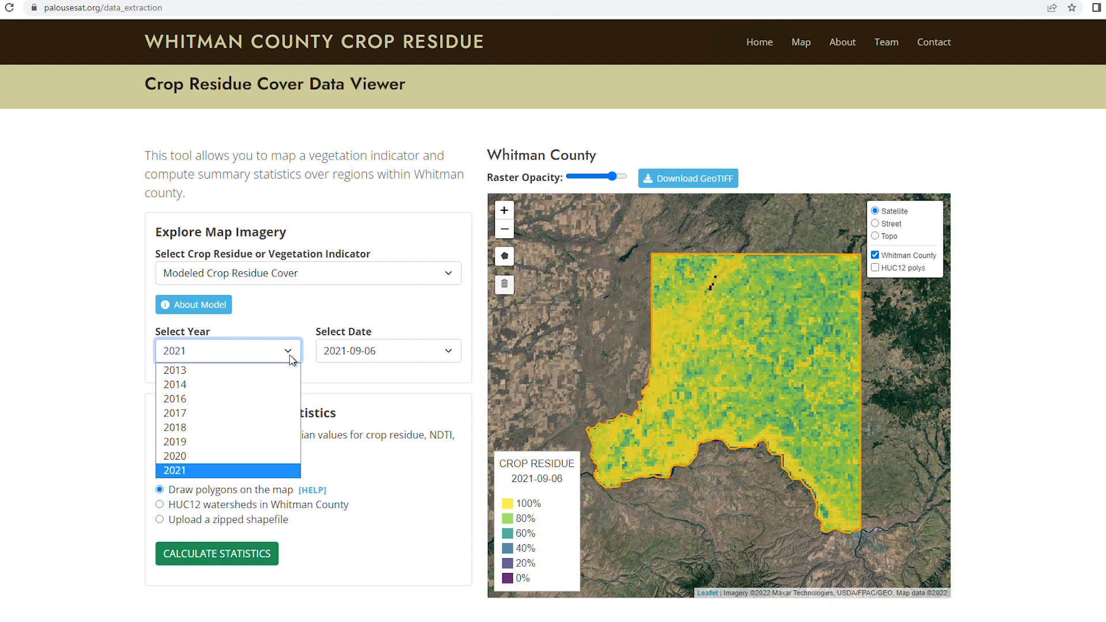
left_click(241, 431)
left_click(439, 352)
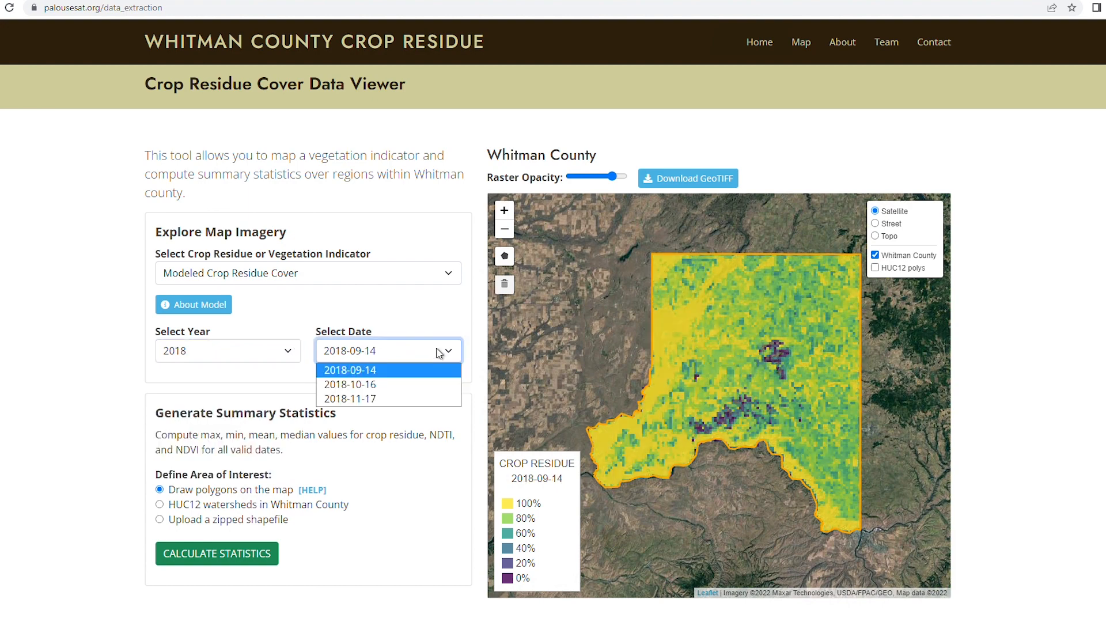
left_click(447, 385)
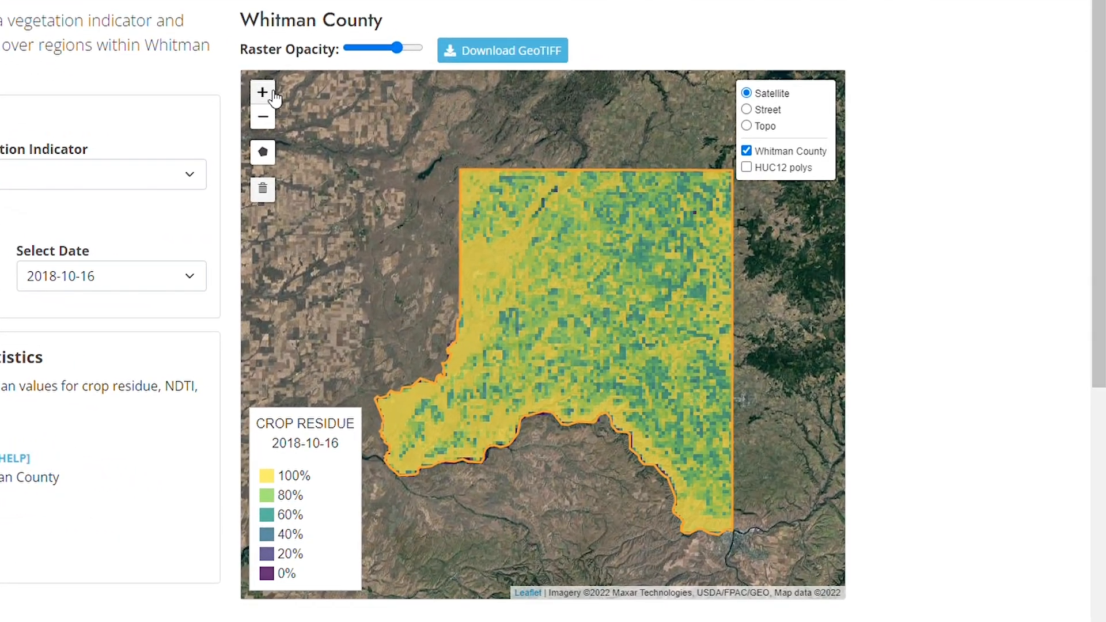
Step: Preview the Street and Topo base maps and the HUC12 polys overlay, ending on Satellite with the overlay hidden
left_click(274, 98)
left_click(269, 117)
scroll(533, 272, "down", 1)
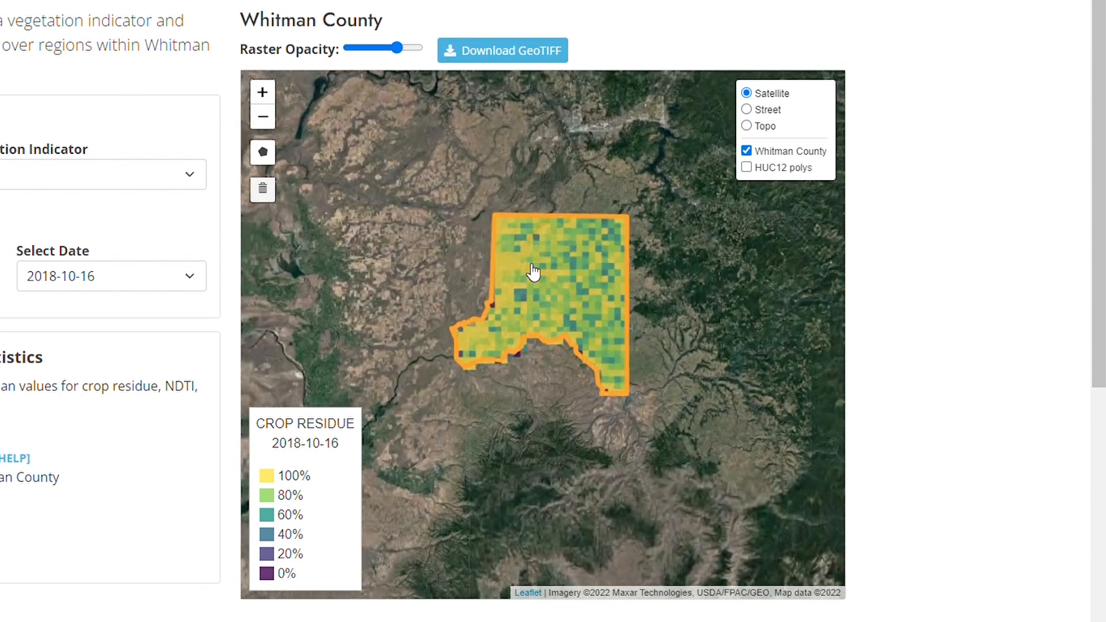
scroll(533, 272, "up", 1)
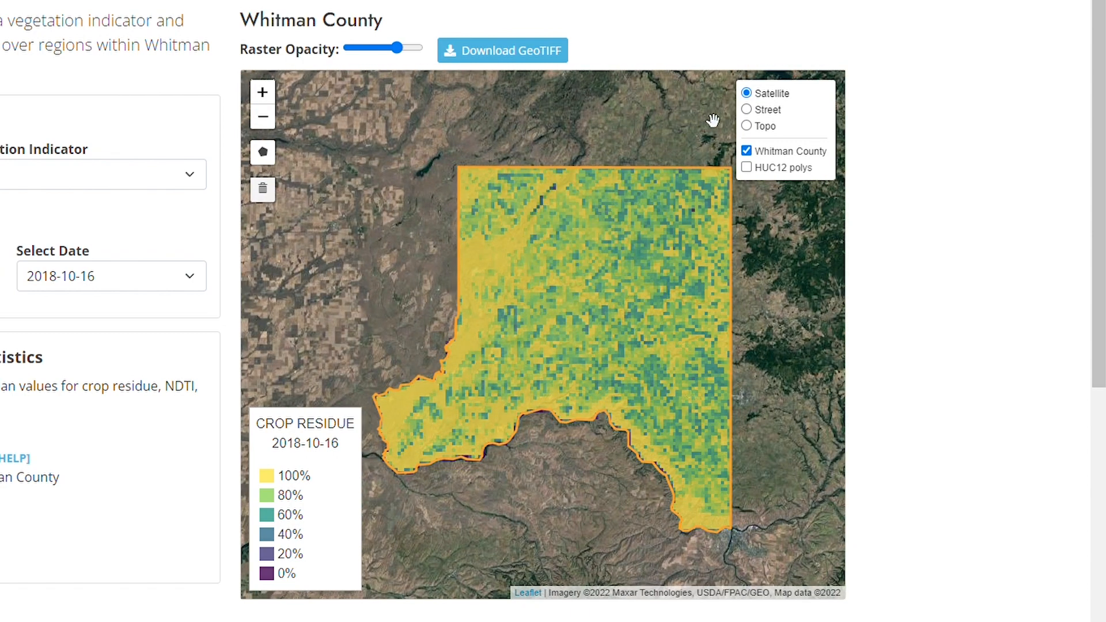
left_click(772, 110)
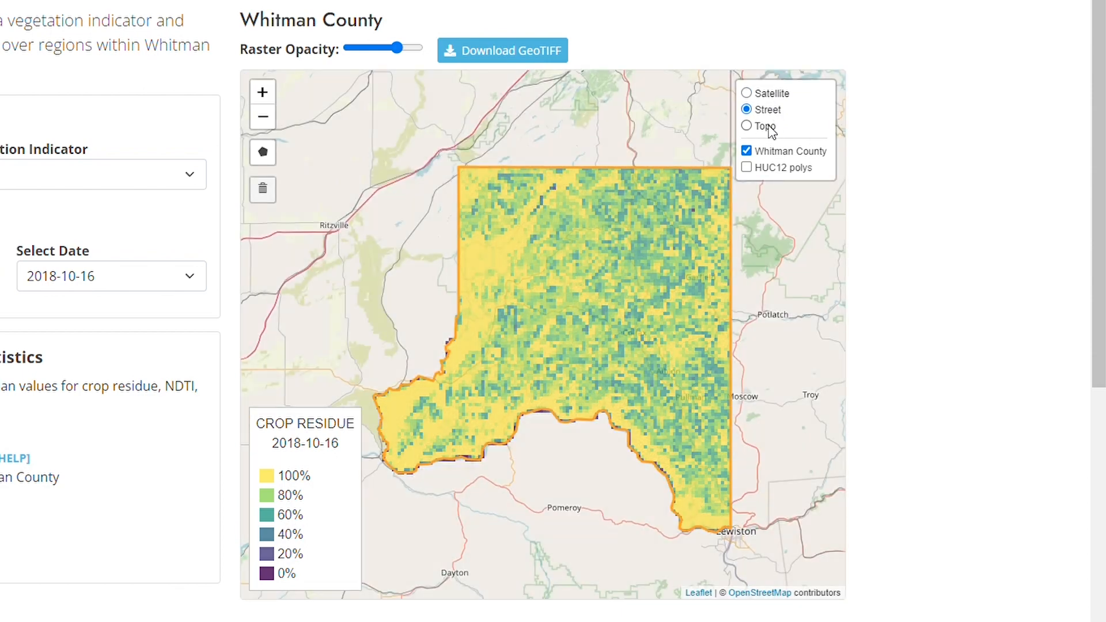
left_click(771, 128)
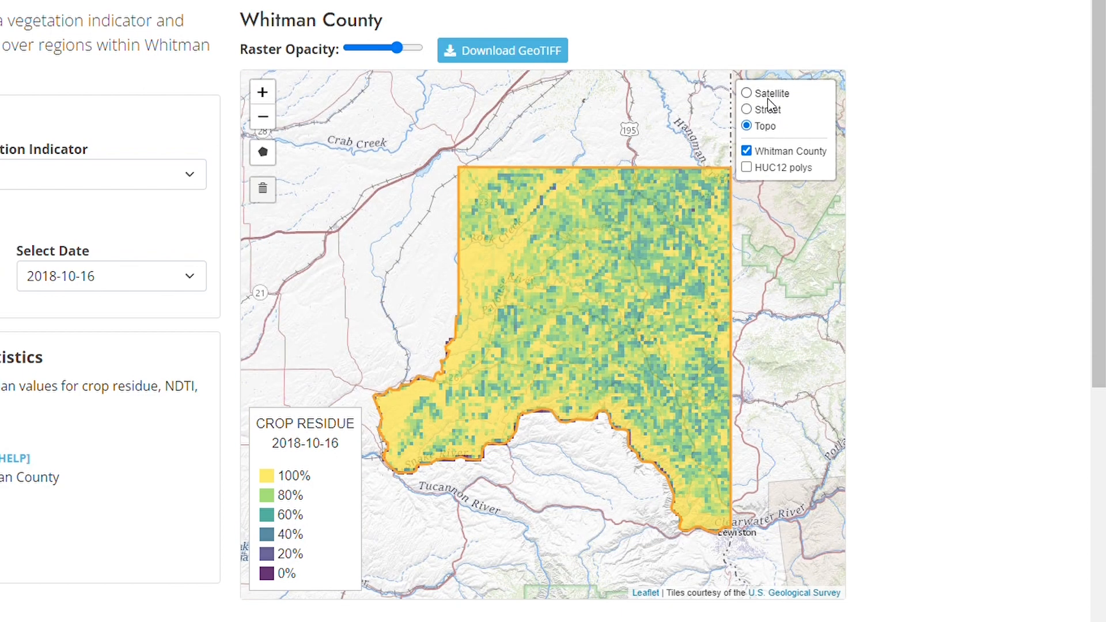
left_click(771, 94)
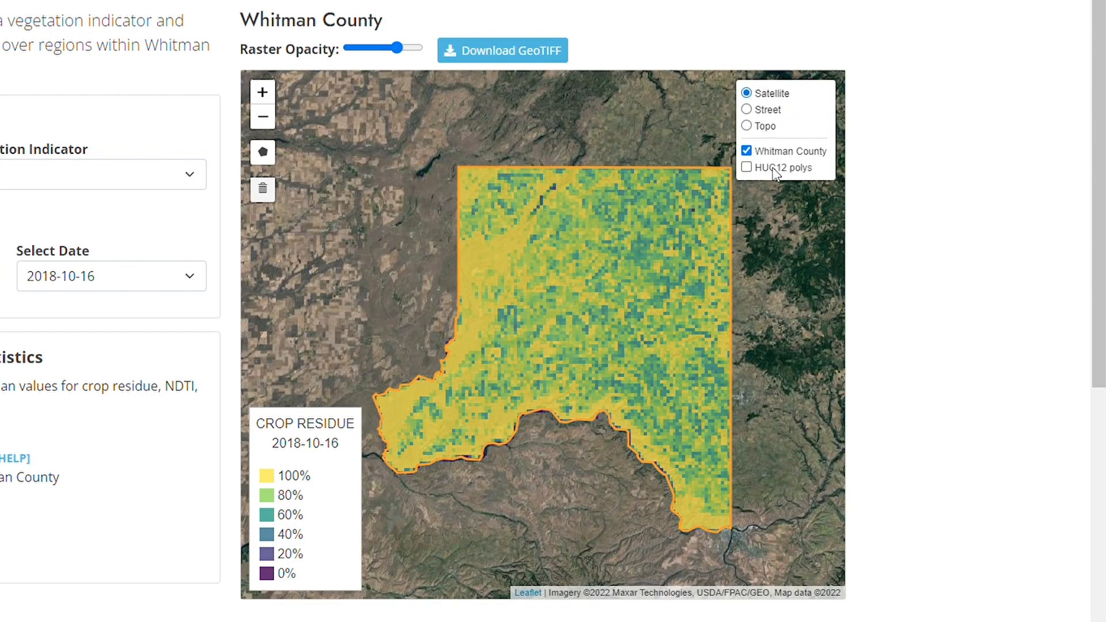
left_click(777, 169)
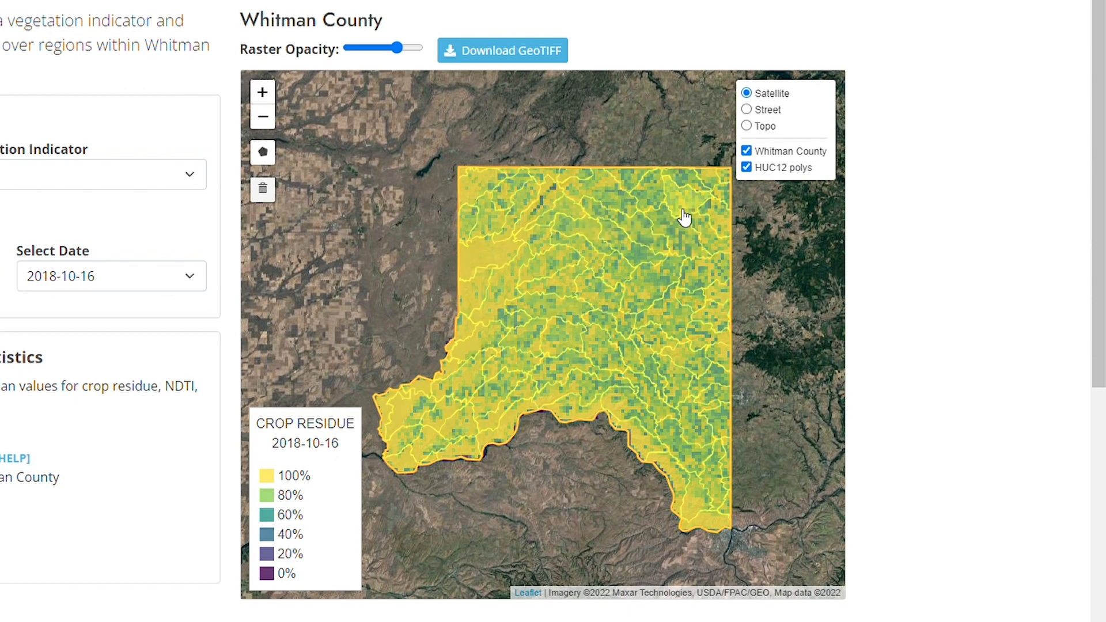
left_click(763, 176)
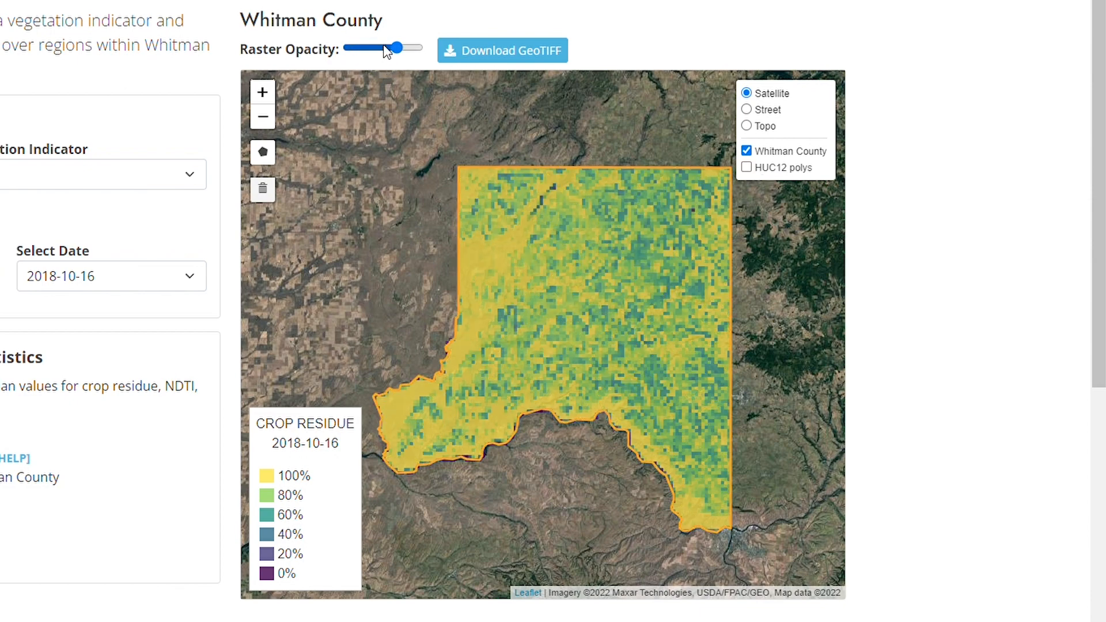
Step: Try the raster opacity adjustment and download the displayed crop residue raster as a GeoTIFF
mouse_move(397, 48)
left_mouse_down()
mouse_move(383, 51)
mouse_move(400, 51)
left_mouse_up()
left_click(515, 48)
Step: Draw a triangular area of interest in the north-central part of Whitman County, and clear all drawn polygons
left_click(264, 155)
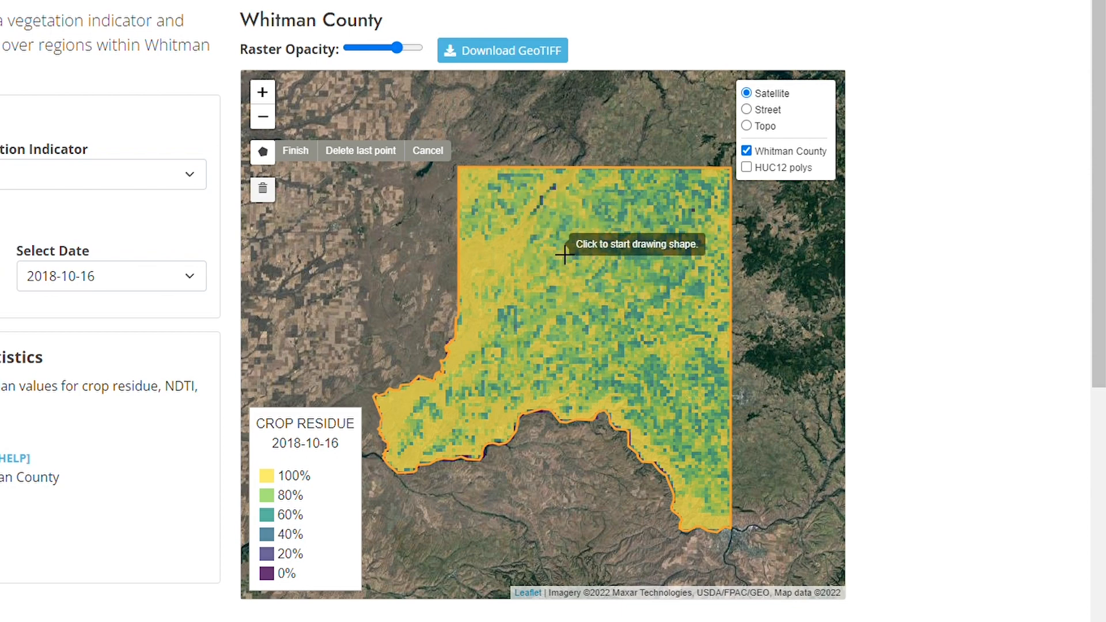
left_click(553, 242)
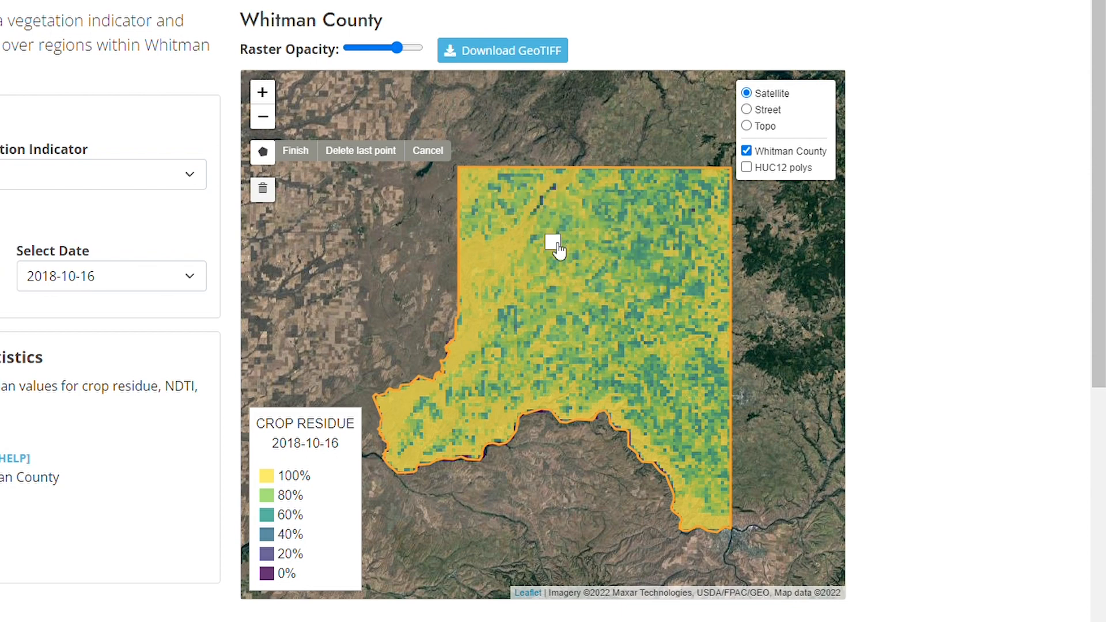
left_click(572, 307)
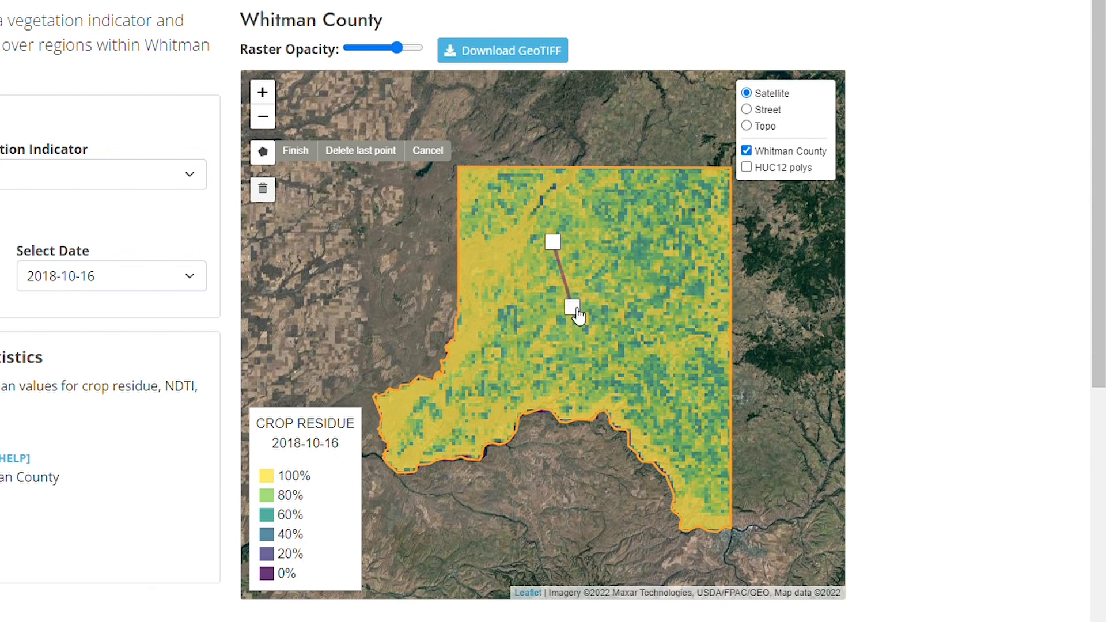
left_click(620, 278)
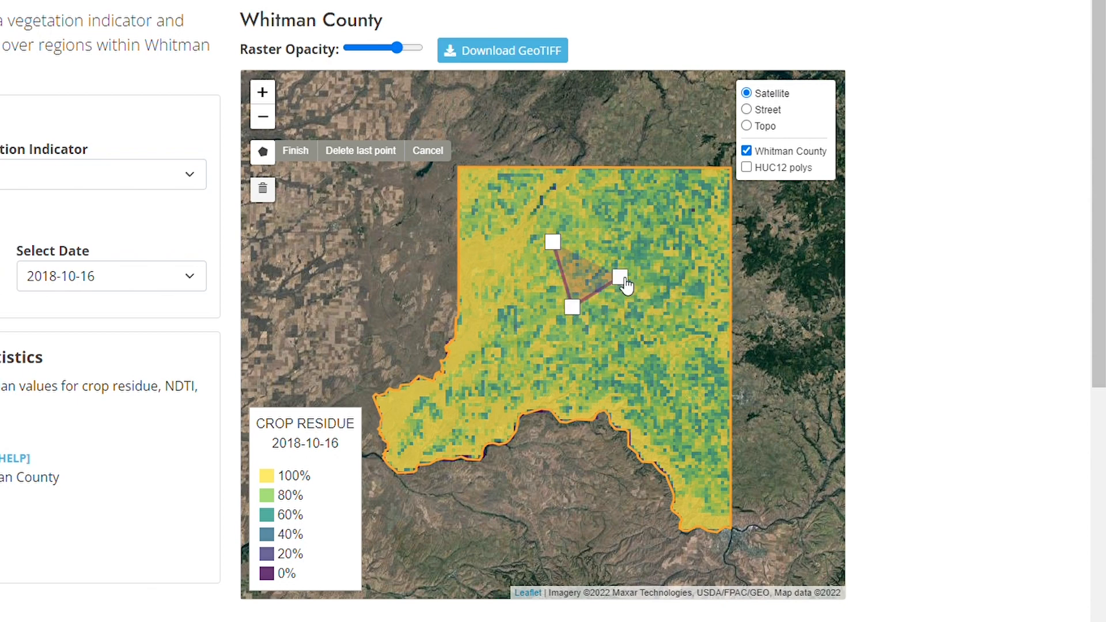
left_click(553, 243)
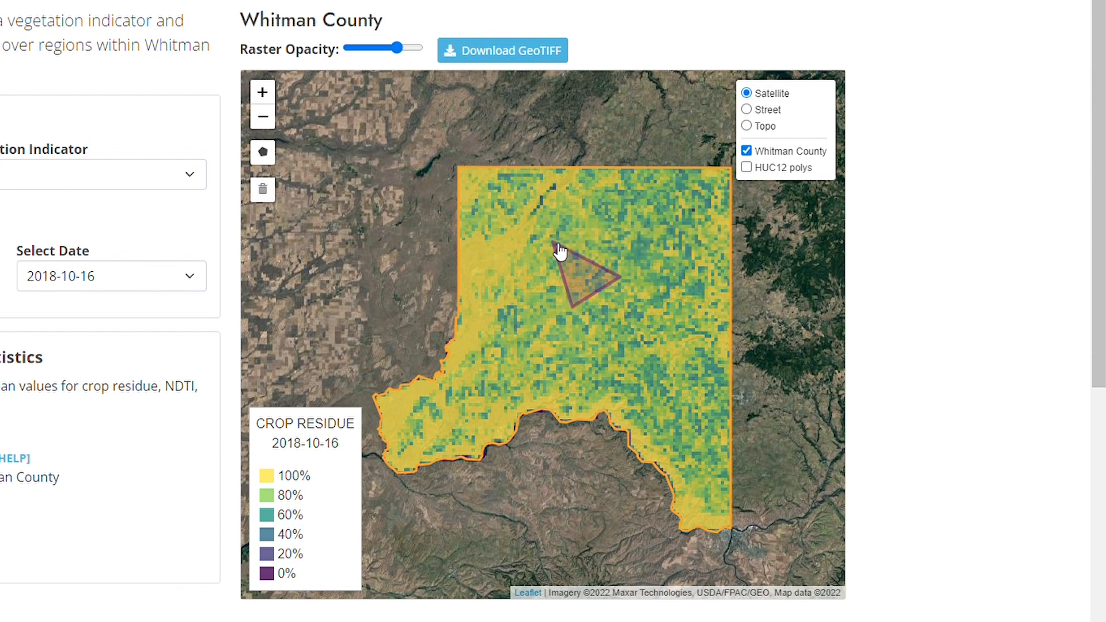
left_click(264, 191)
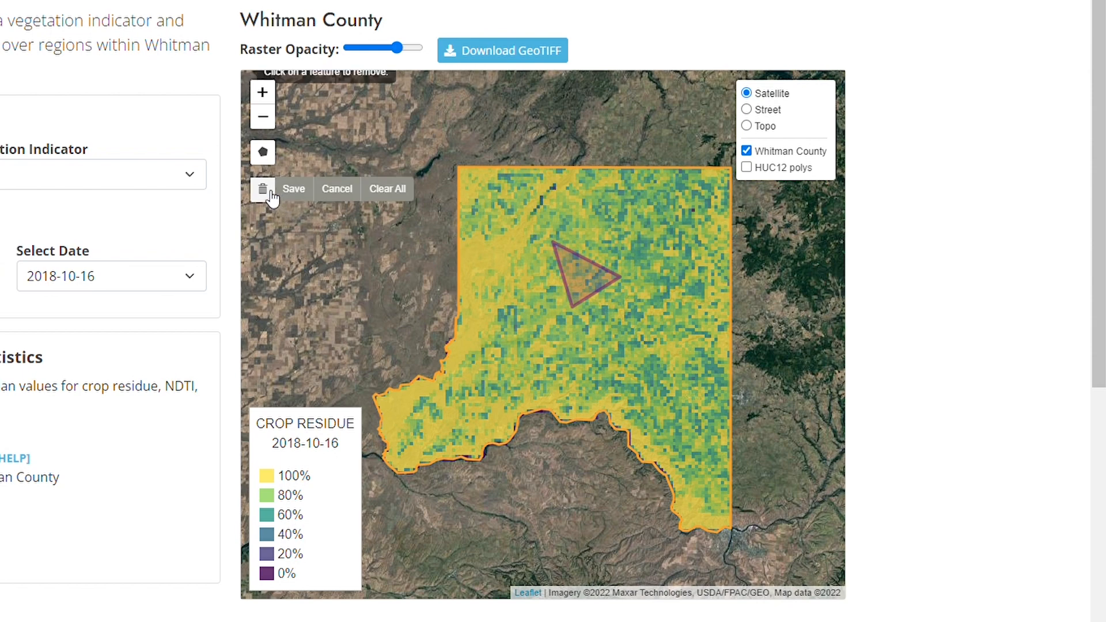
left_click(392, 189)
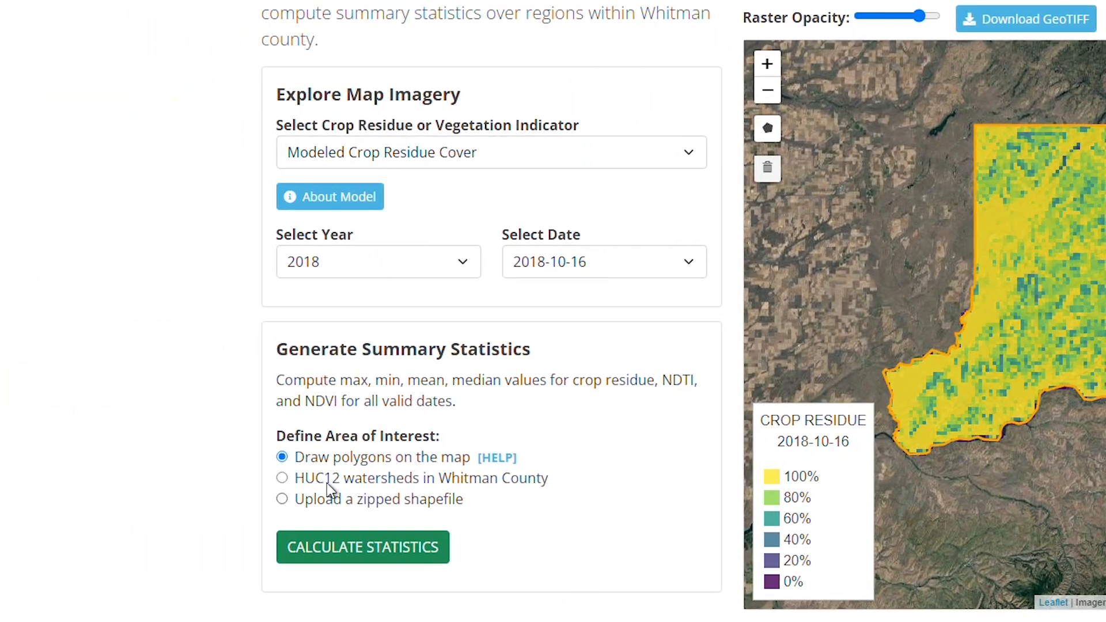
Step: Define the area of interest as the Cougar Canyon-Union Flat Creek HUC12 watershed, and switch to the zipped shapefile option
left_click(282, 479)
left_click(689, 507)
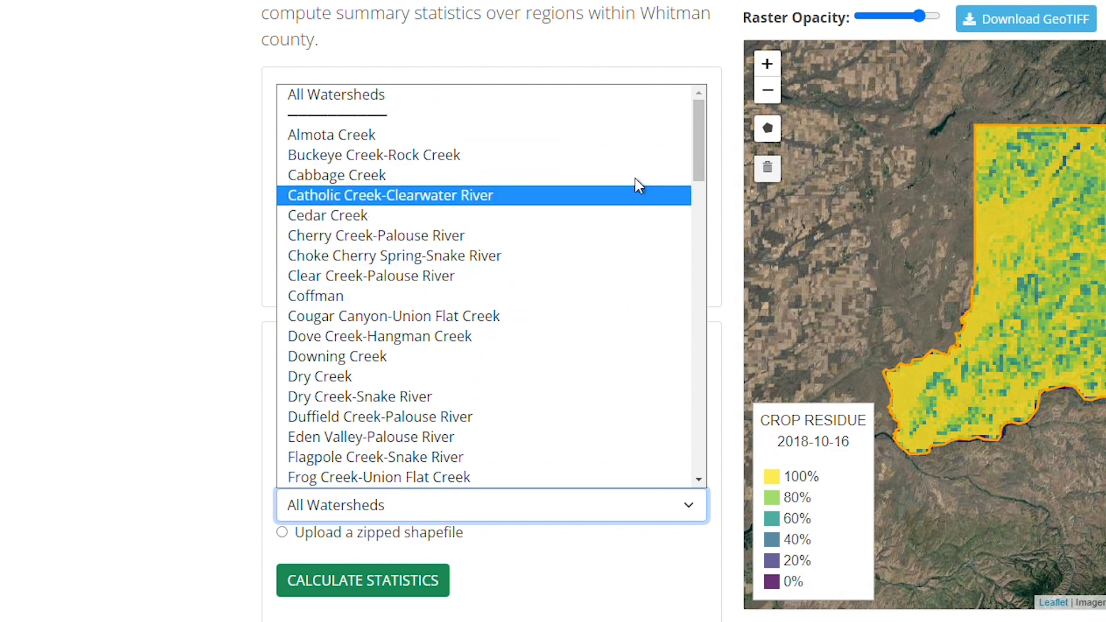
left_click(497, 317)
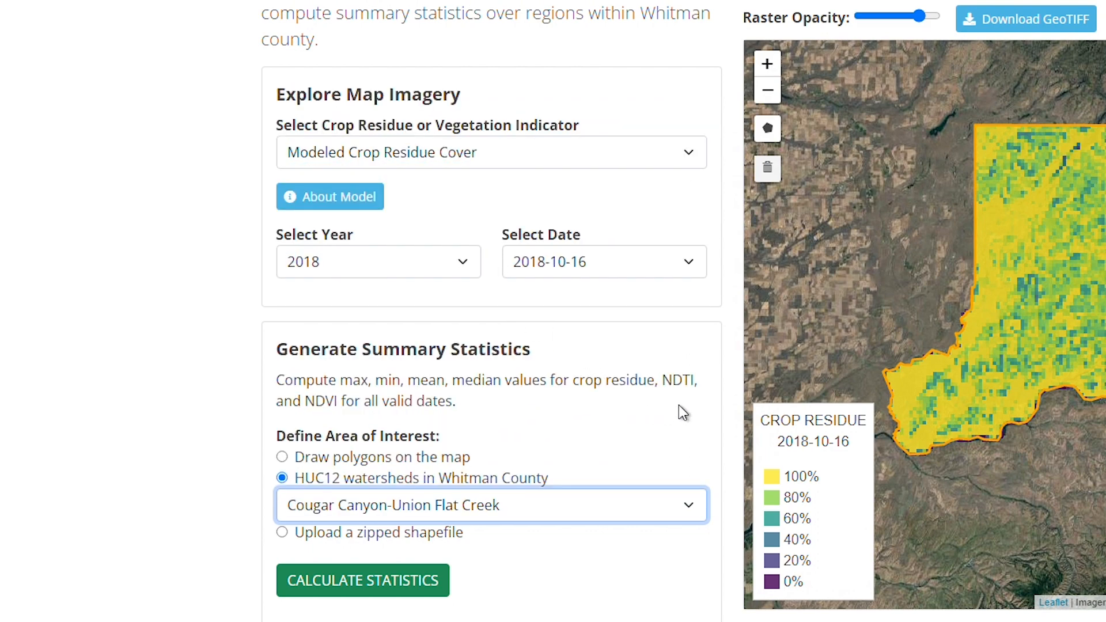
left_click(282, 532)
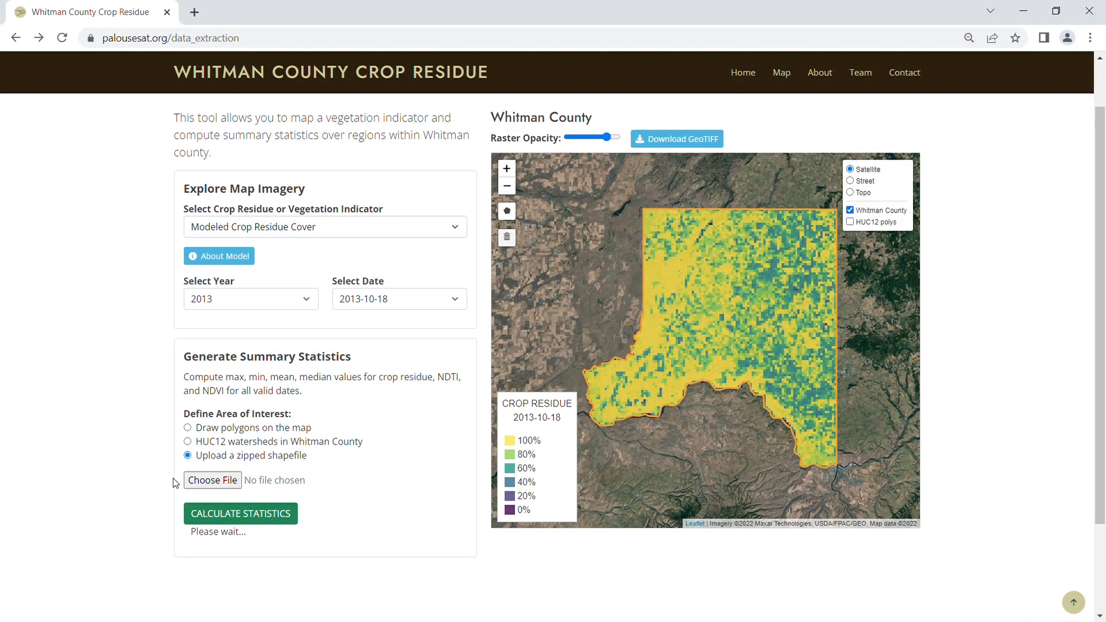
Step: Calculate the summary statistics for the Duffield Creek-Palouse River HUC12 watershed
left_click(188, 442)
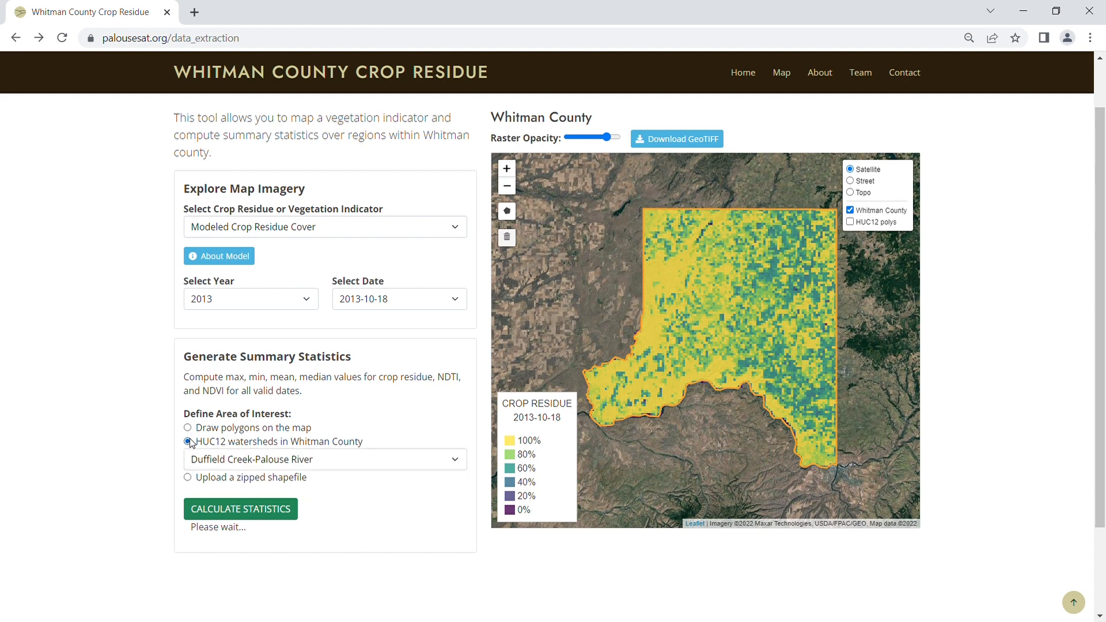
left_click(250, 515)
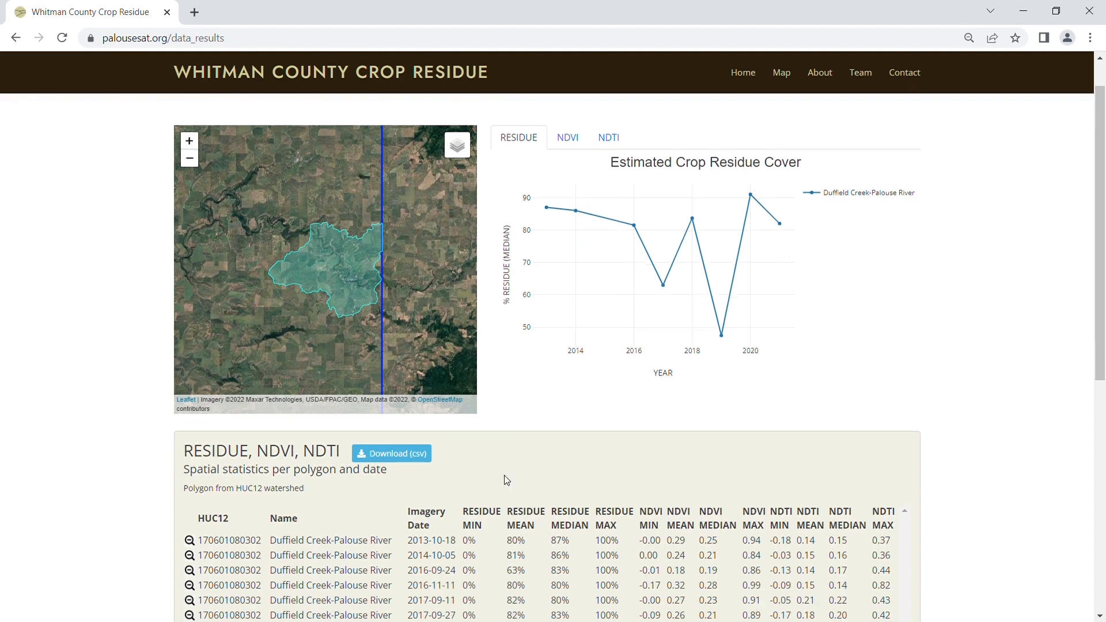
Step: Review the watershed's spatial statistics table and its NDVI, NDTI and estimated crop residue charts
scroll(505, 480, "down", 5)
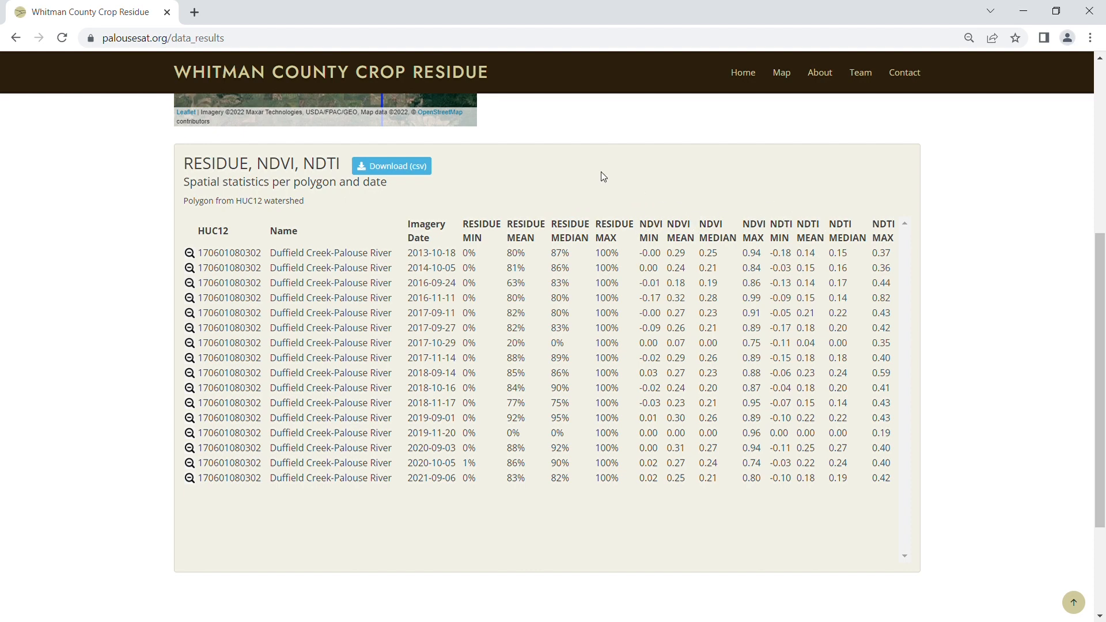
scroll(602, 174, "up", 2)
scroll(602, 176, "up", 3)
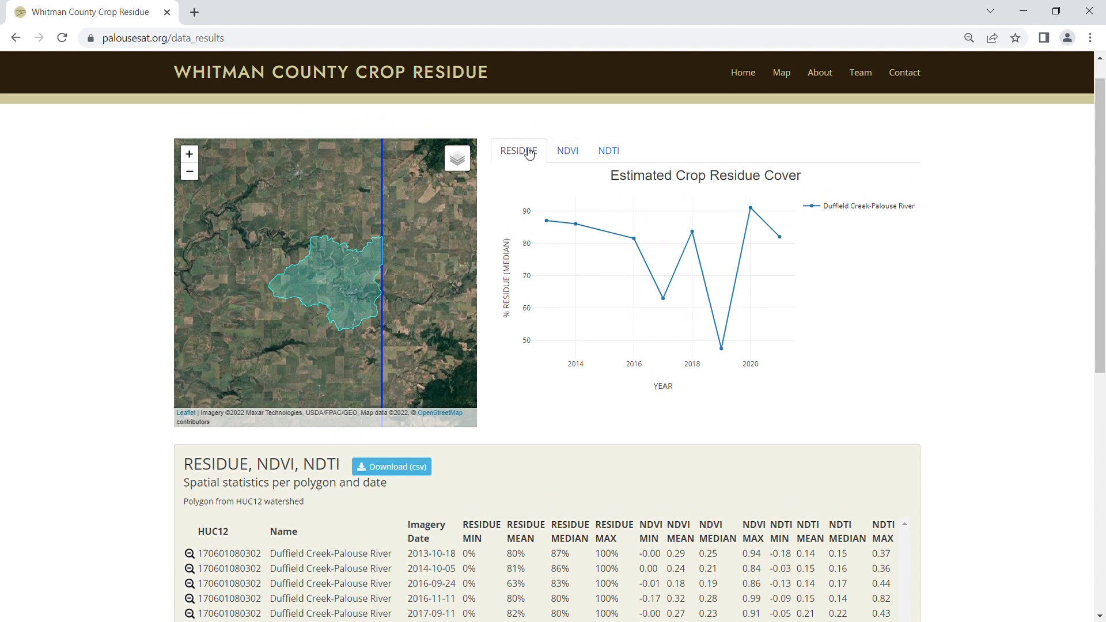
left_click(567, 152)
left_click(613, 153)
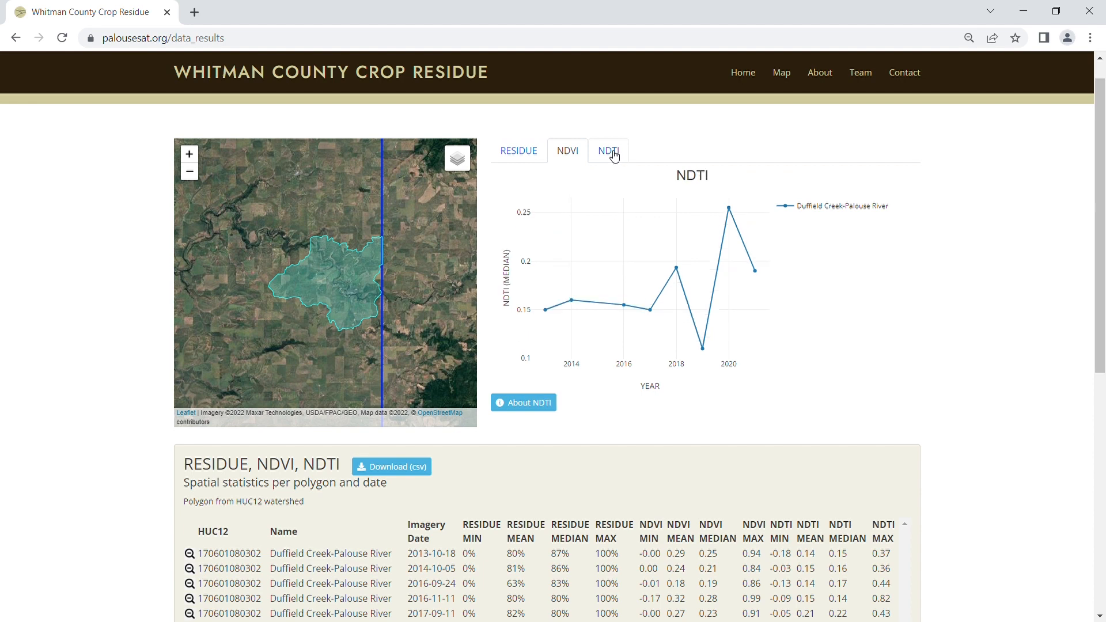
left_click(522, 155)
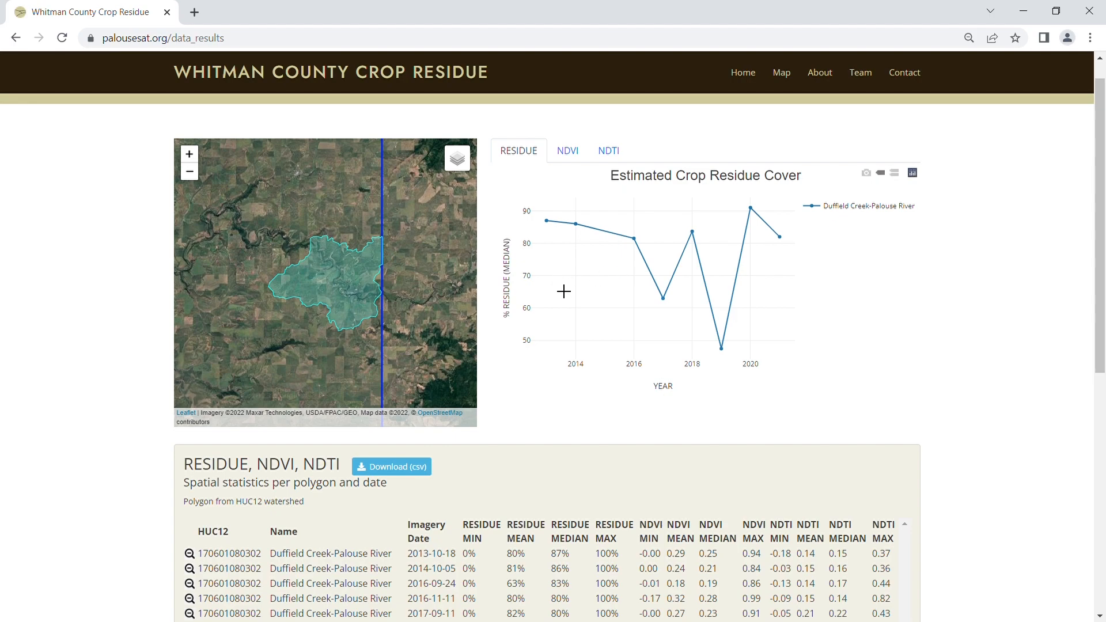
Step: Download the watershed's residue, NDVI and NDTI spatial statistics as a CSV file
scroll(479, 510, "down", 4)
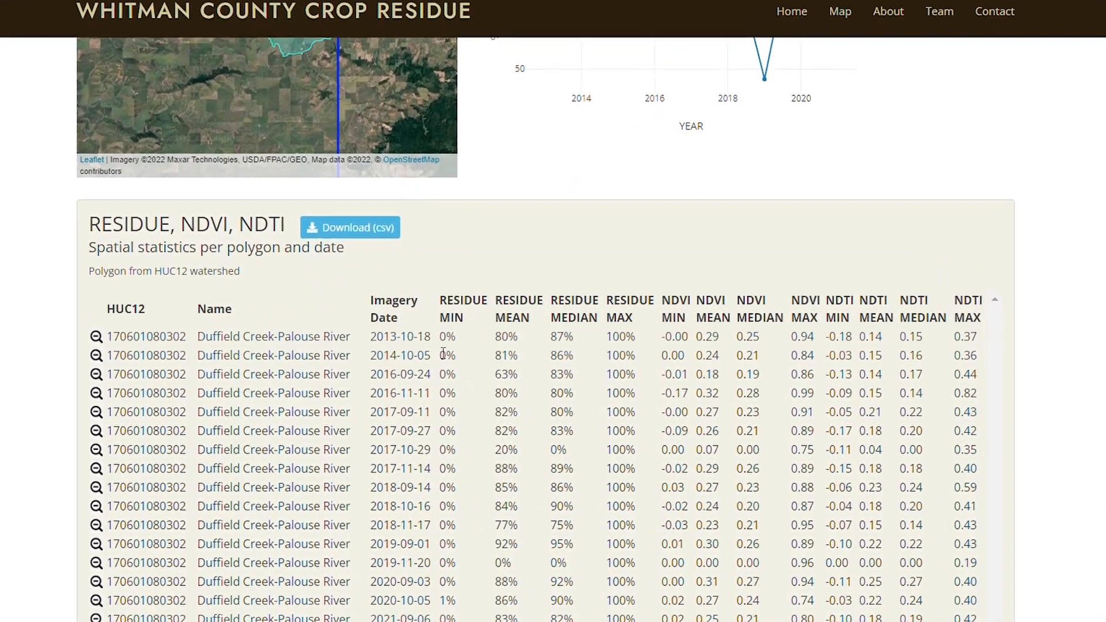
left_click(347, 231)
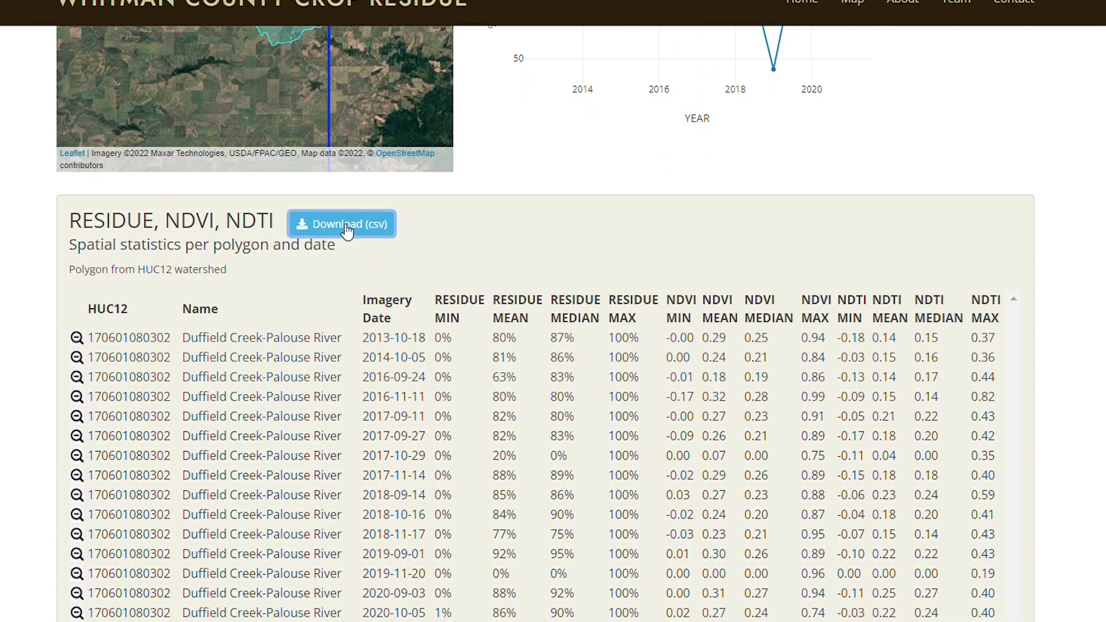